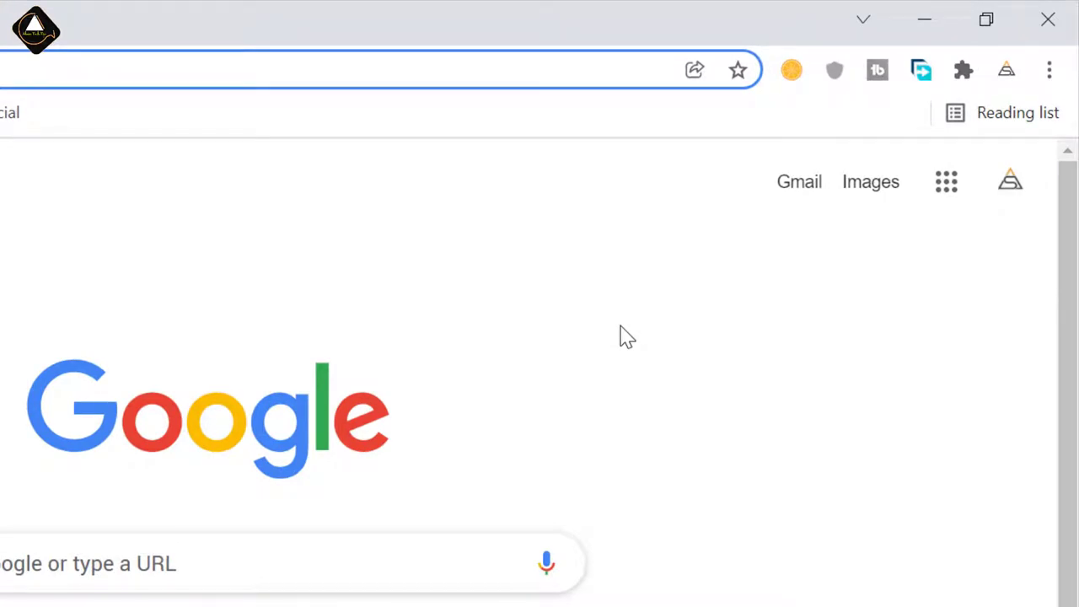
Open the Cookies and other site data page within the browser's Security and Privacy settings
click(1051, 74)
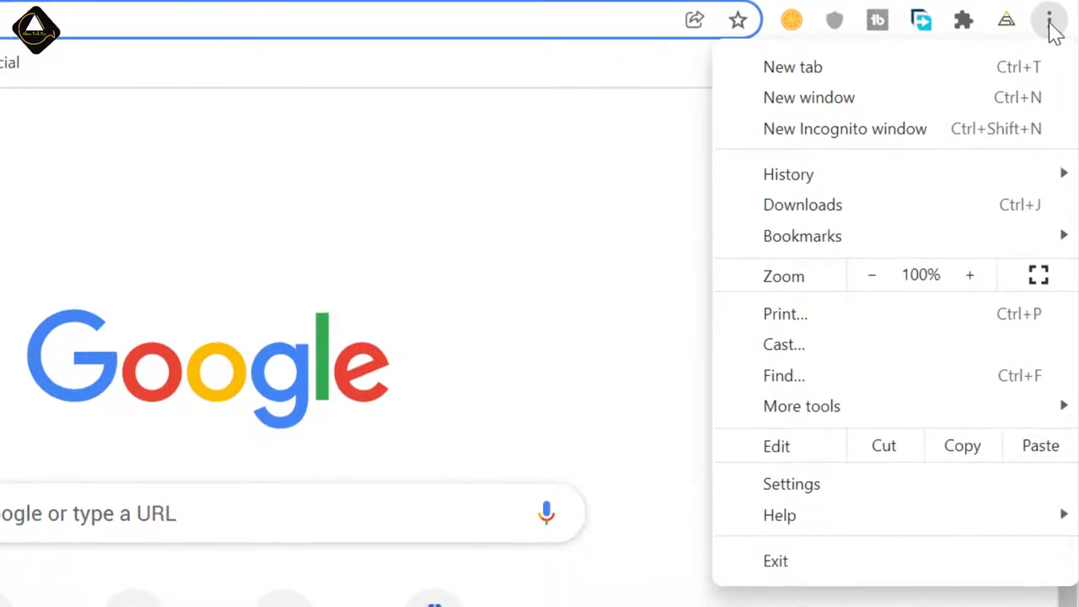
click(849, 496)
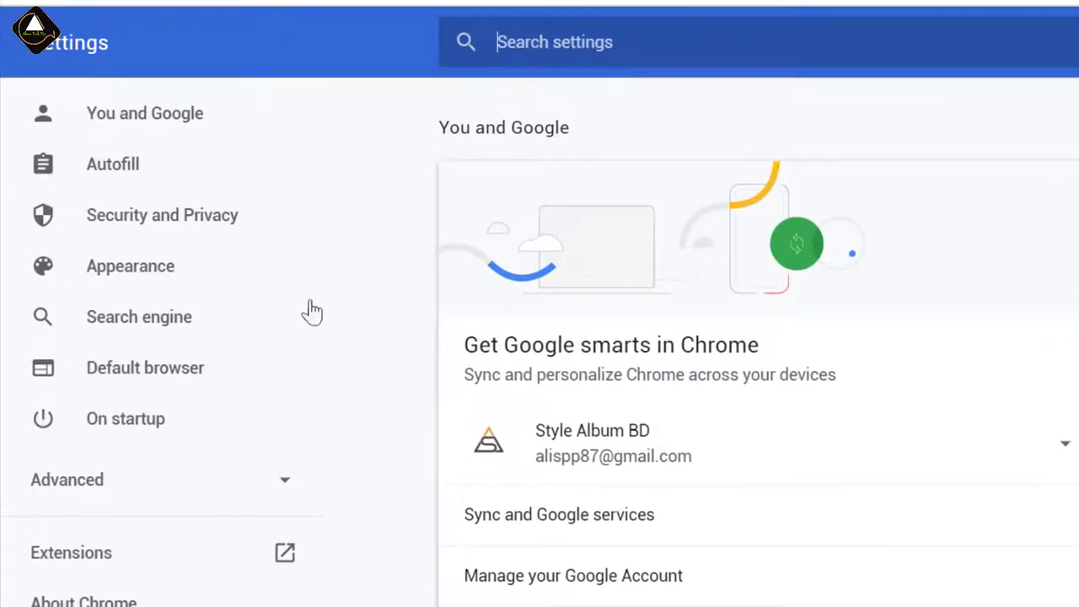
click(200, 227)
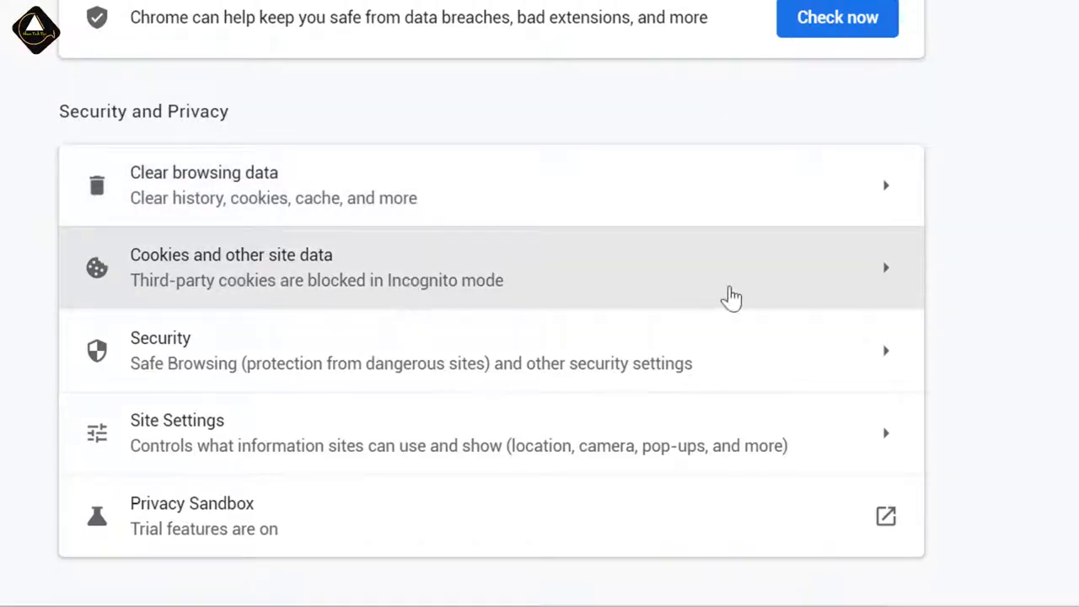
click(776, 295)
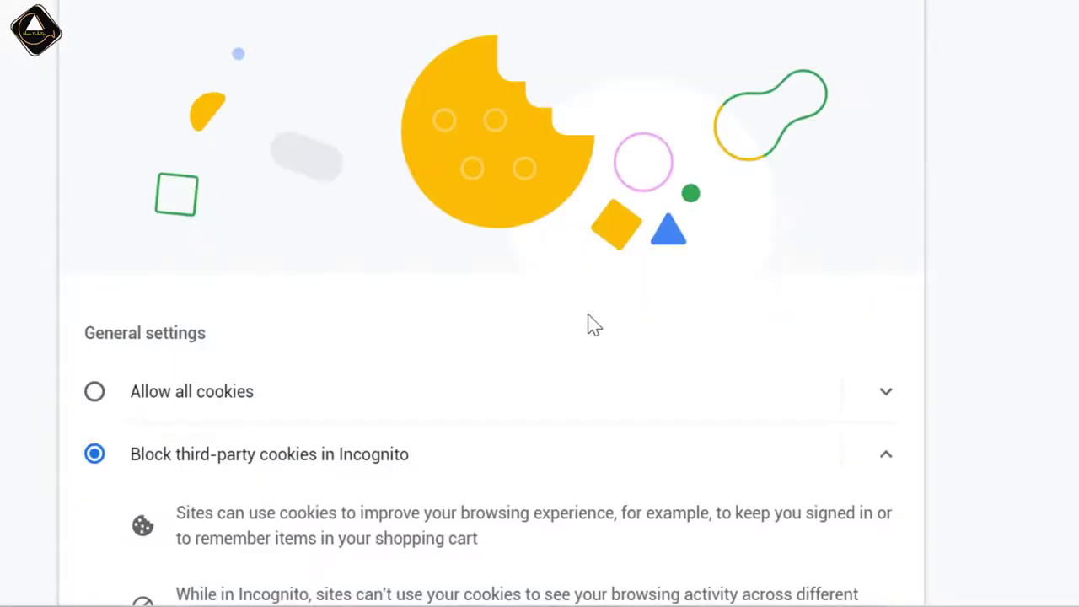
Open the full list of all cookies and site data and look through the stored site entries
scroll(692, 319, down, 3)
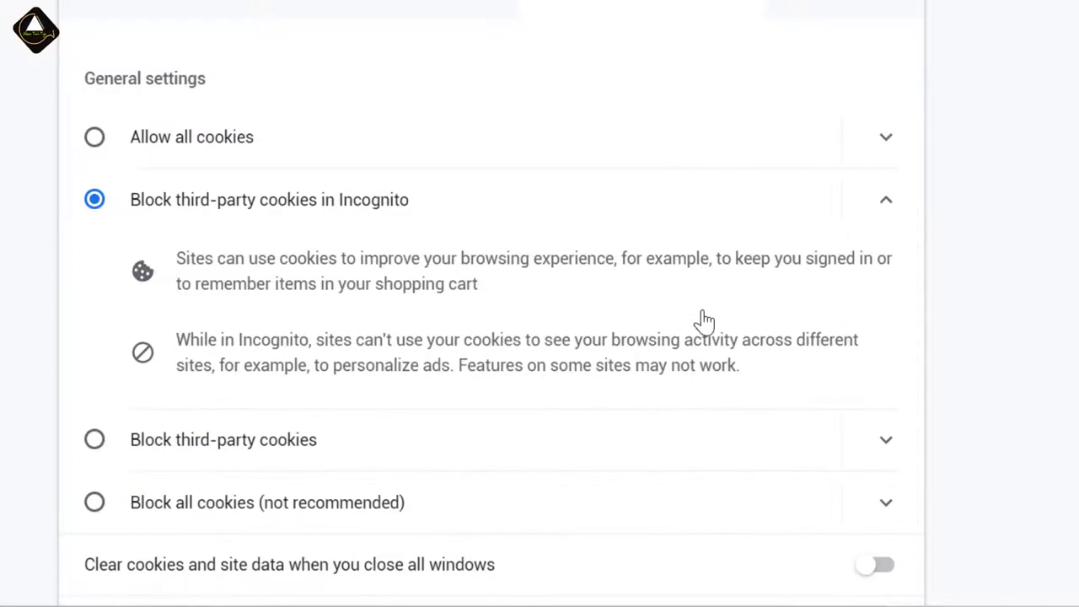
scroll(702, 313, down, 3)
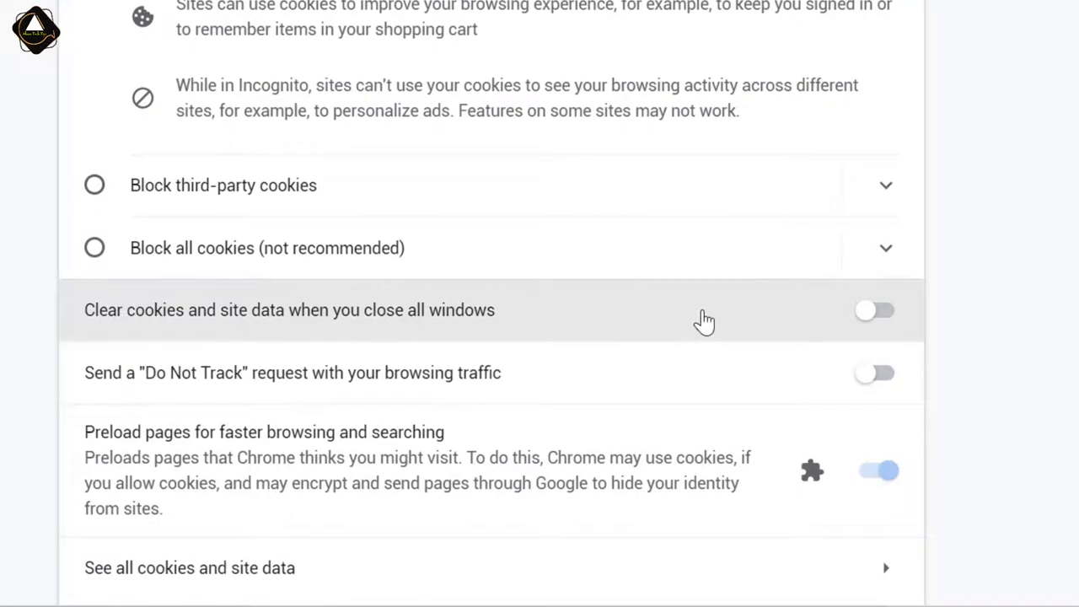
scroll(704, 320, down, 5)
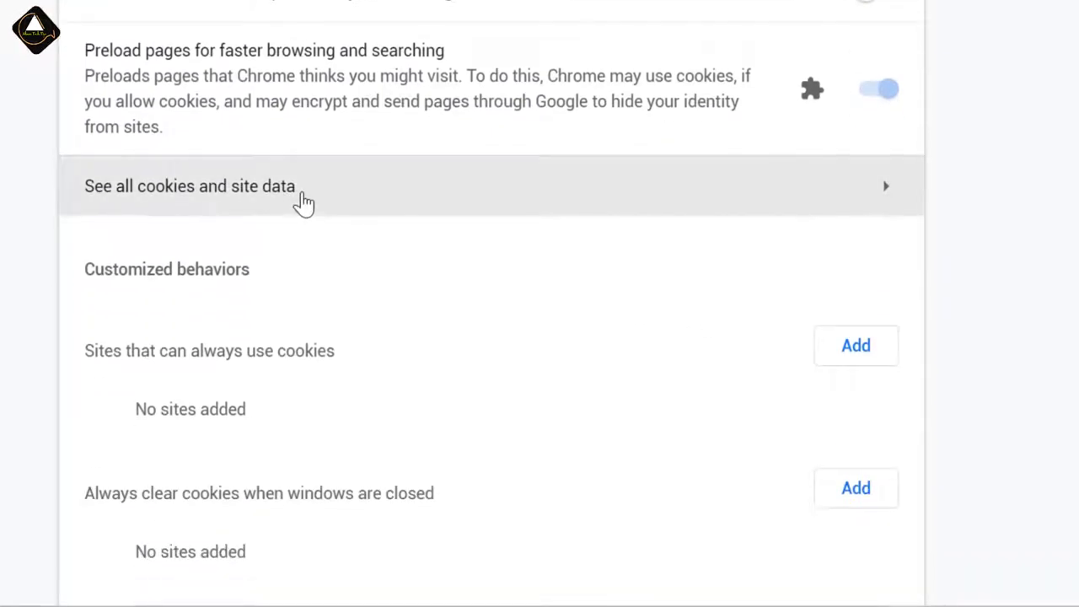
click(827, 203)
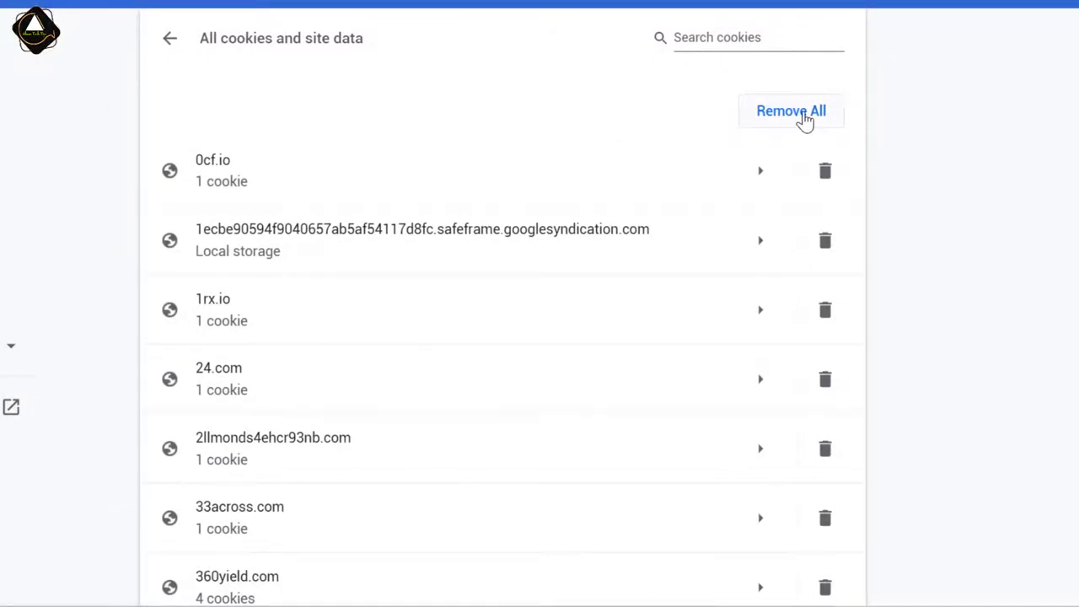
scroll(721, 231, down, 1)
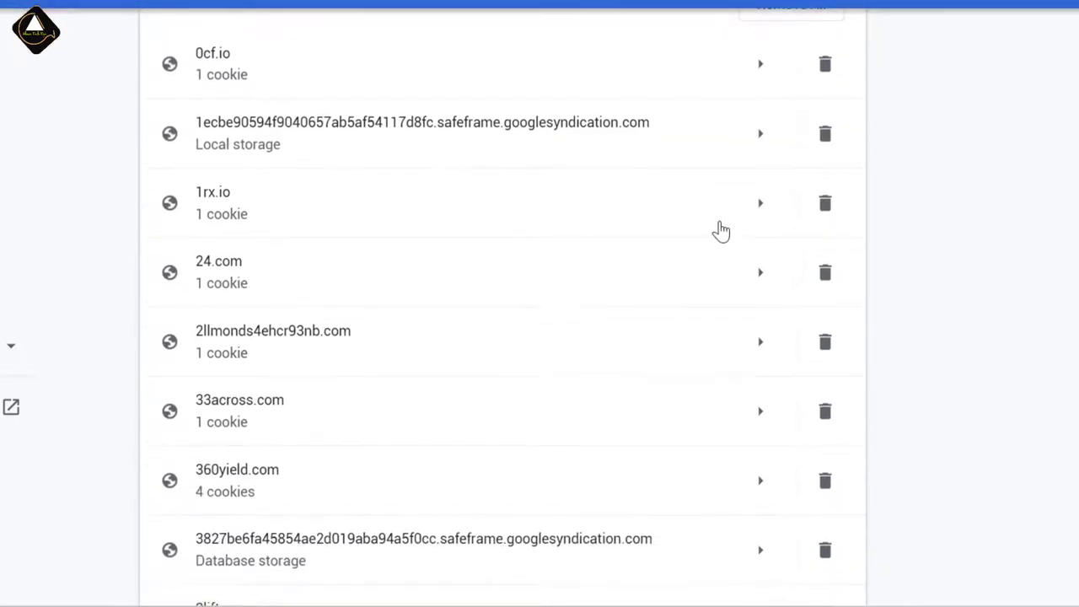
scroll(721, 231, up, 1)
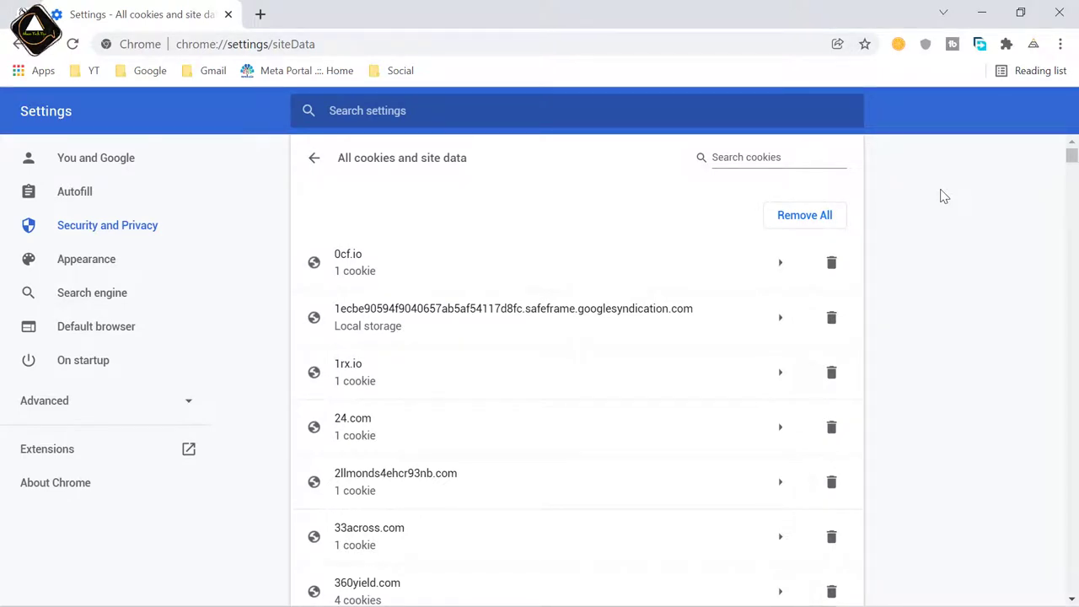
Minimize the Chrome window, switch to Firefox and open its settings
click(982, 11)
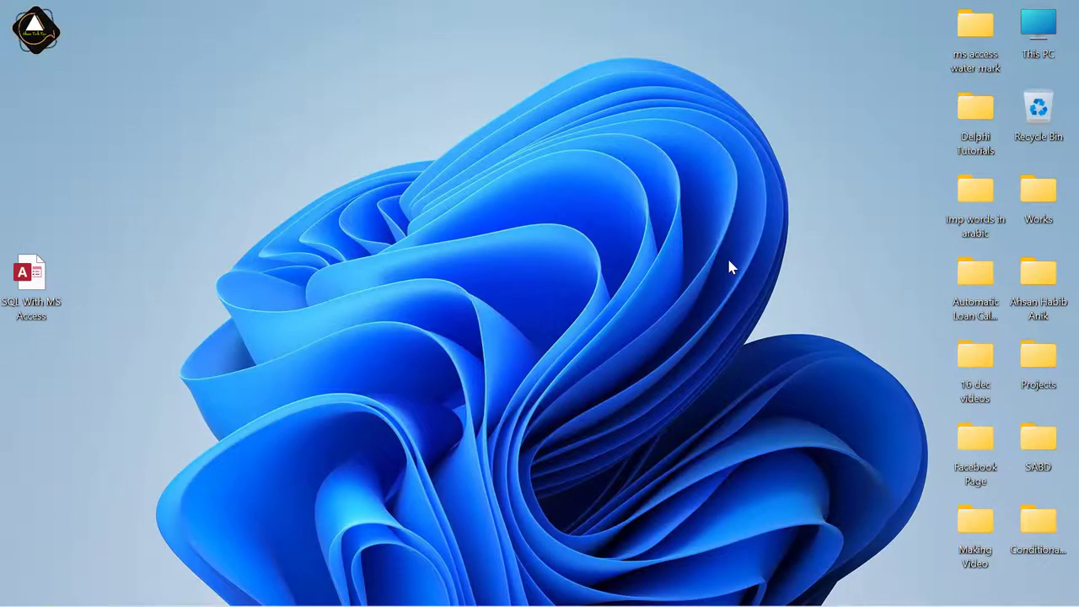
key(alt+Tab)
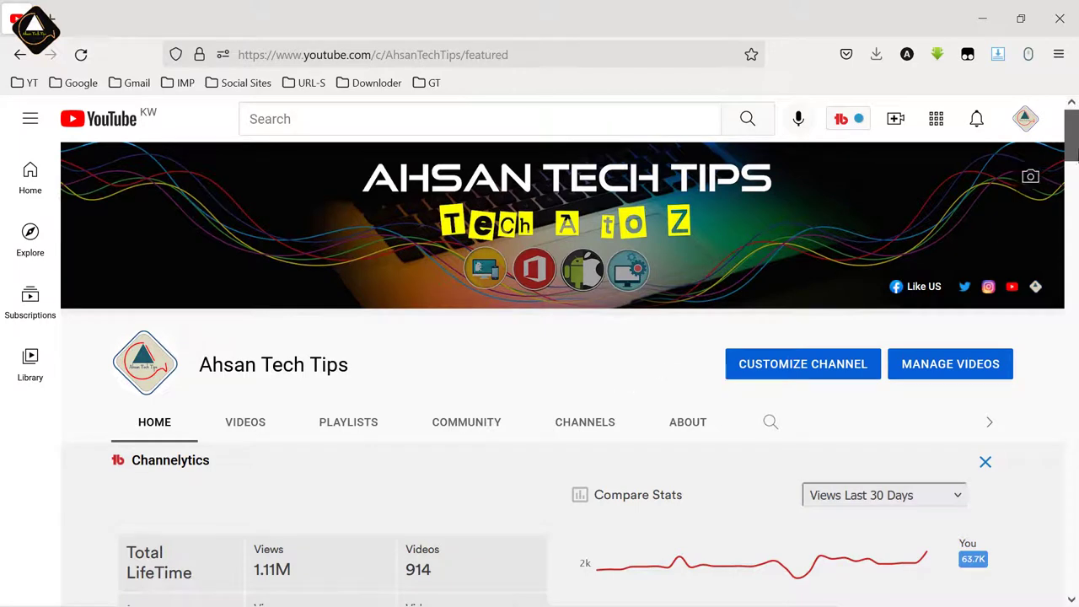
click(1059, 54)
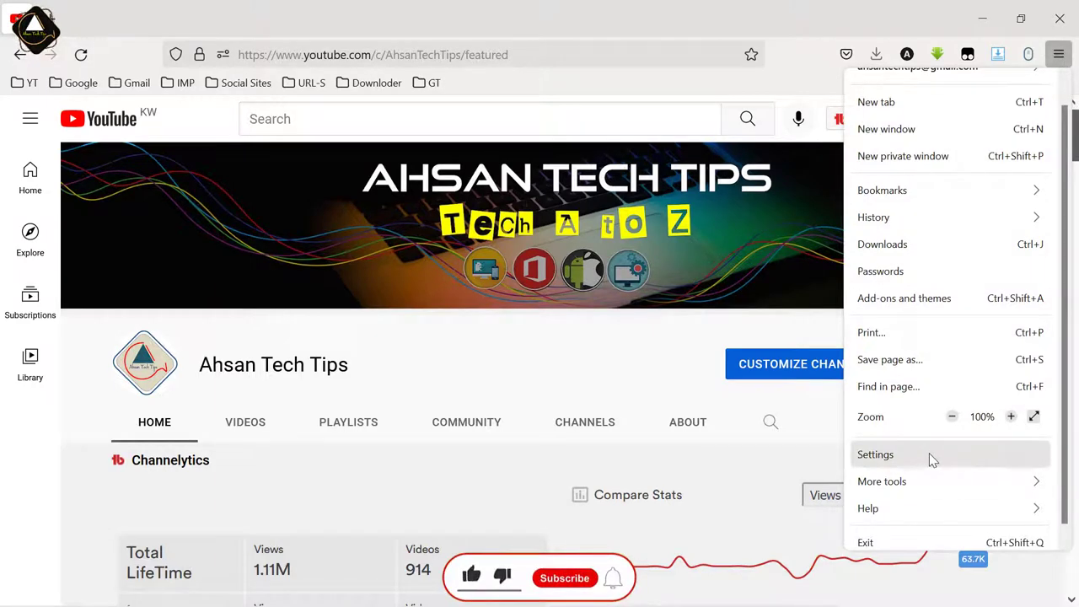
click(930, 456)
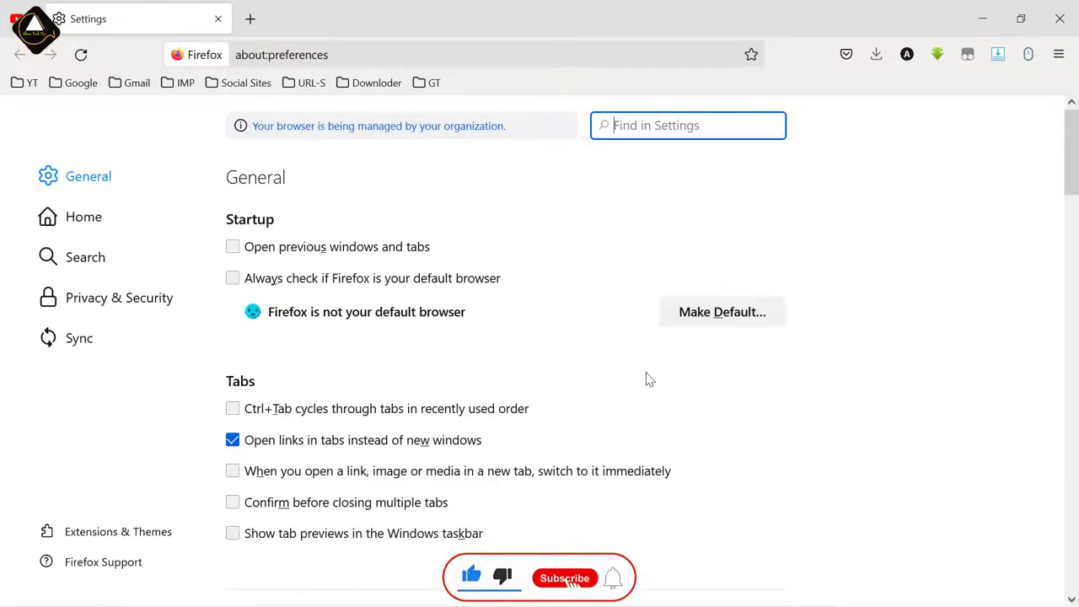
Open the data manager for stored cookies and site data in the Privacy & Security settings
click(143, 304)
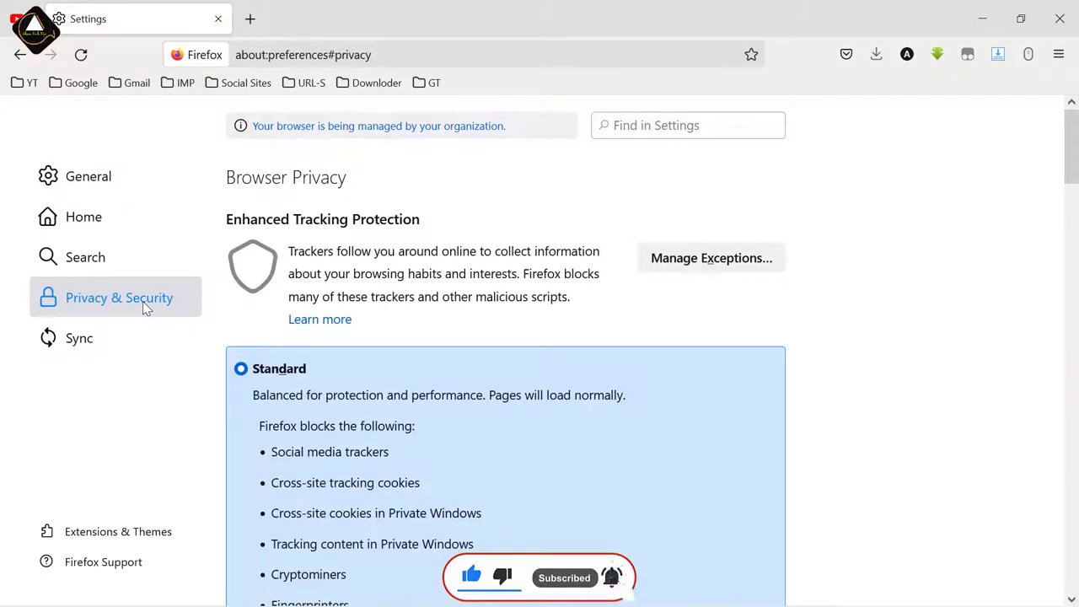
scroll(882, 331, down, 7)
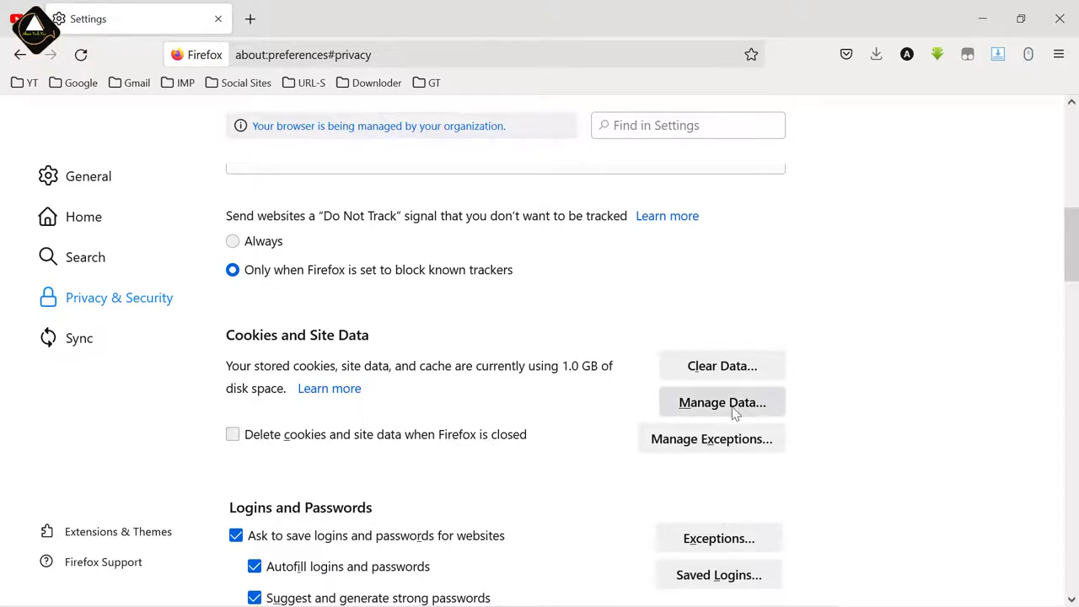
click(759, 407)
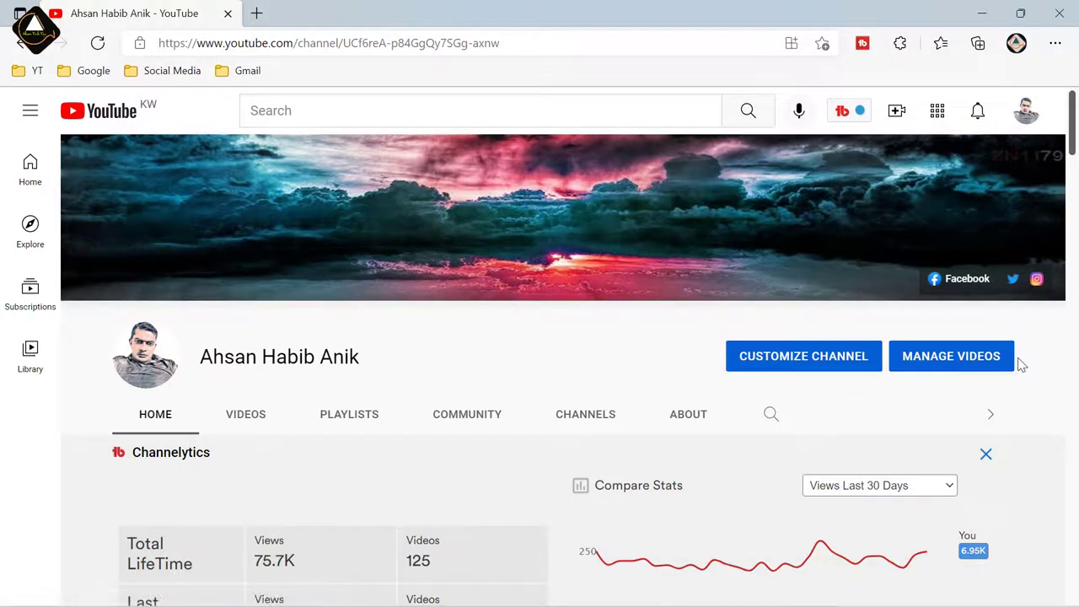
Open the settings page of Microsoft Edge
click(1056, 44)
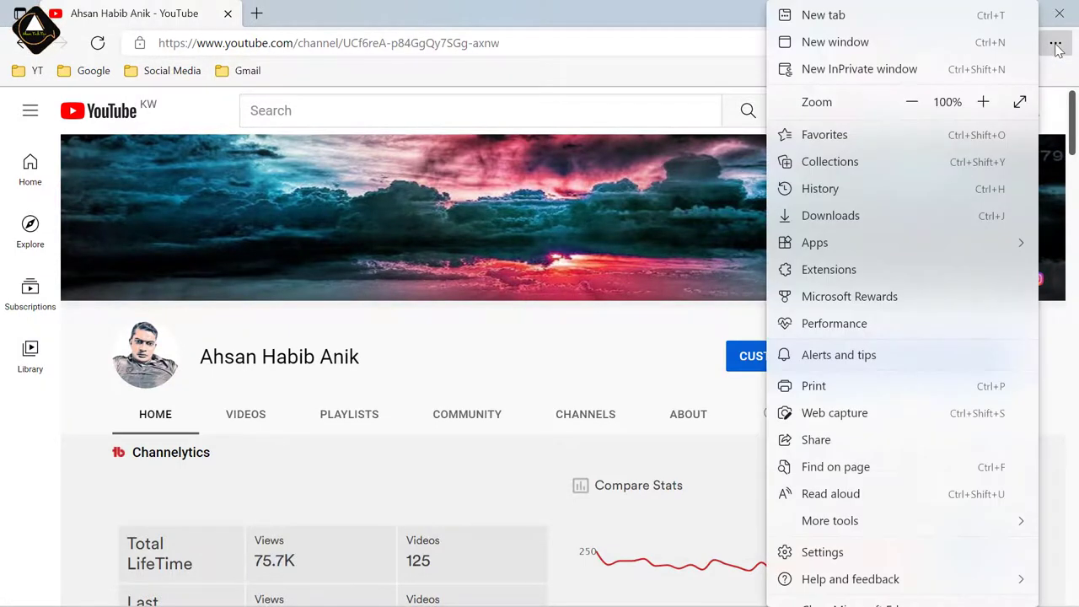
scroll(853, 358, down, 1)
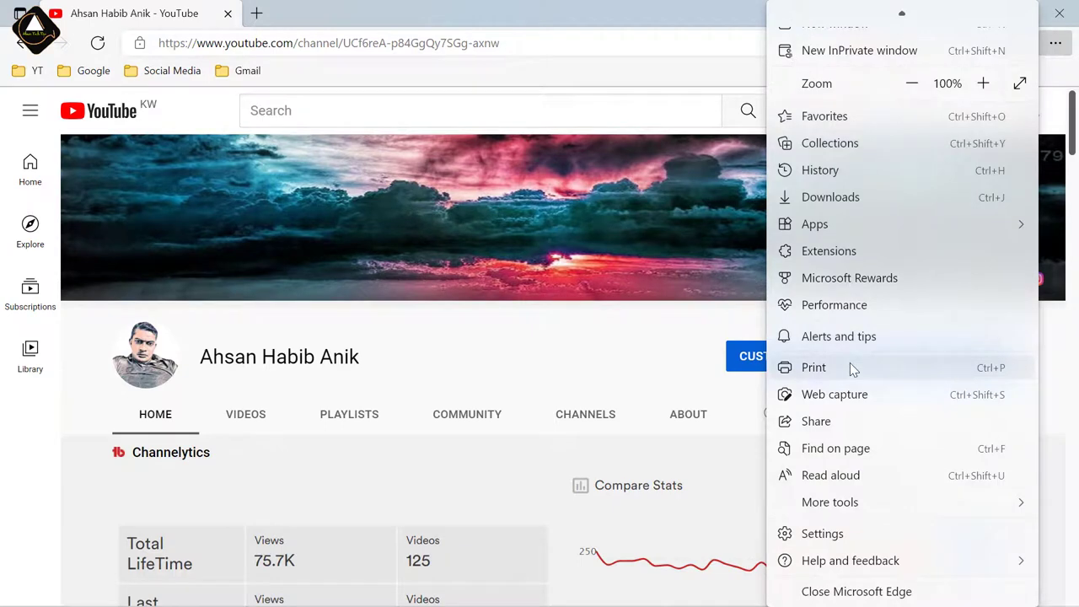
click(852, 535)
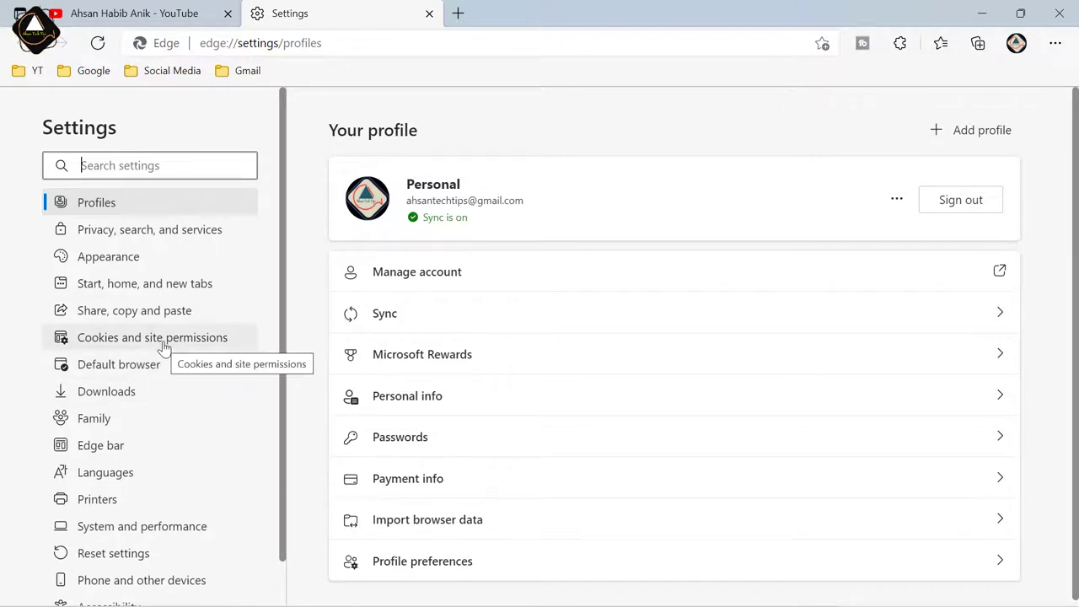
Open the list of all cookies and site data from the cookies and site permissions settings
click(217, 342)
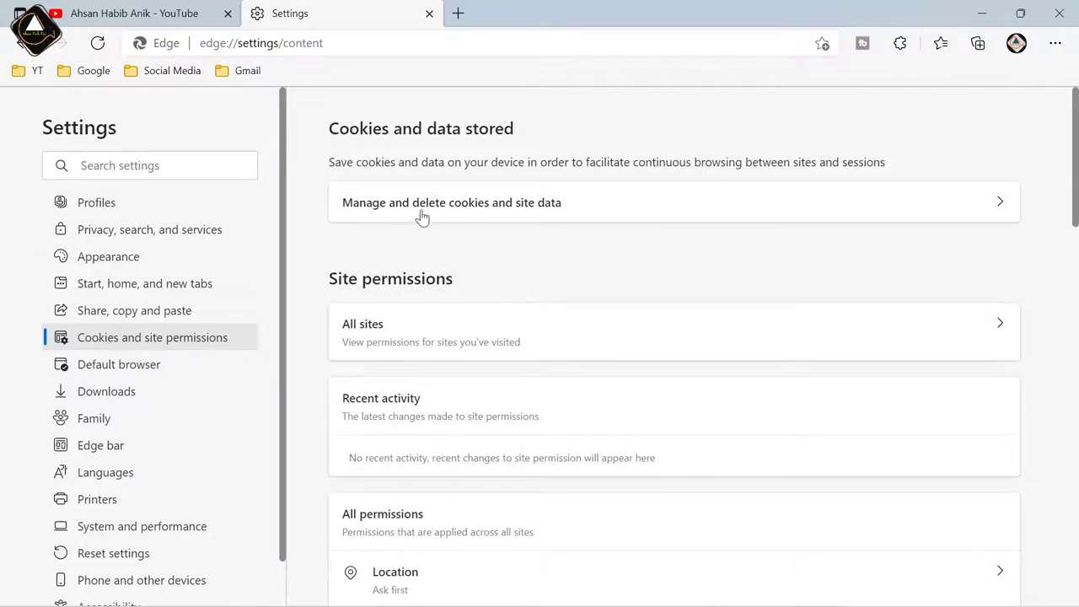
click(562, 207)
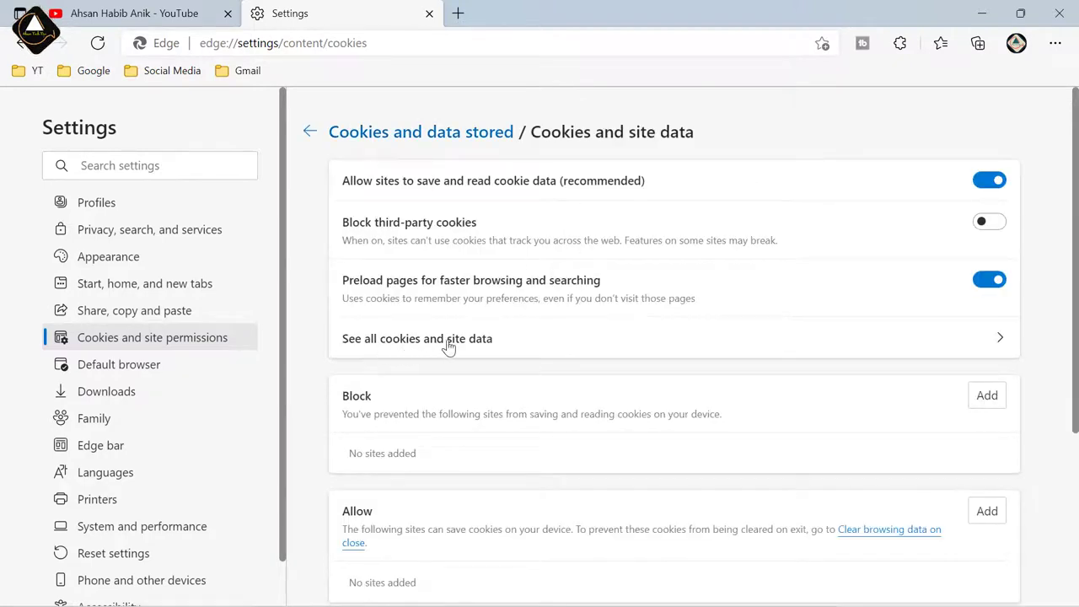
click(502, 341)
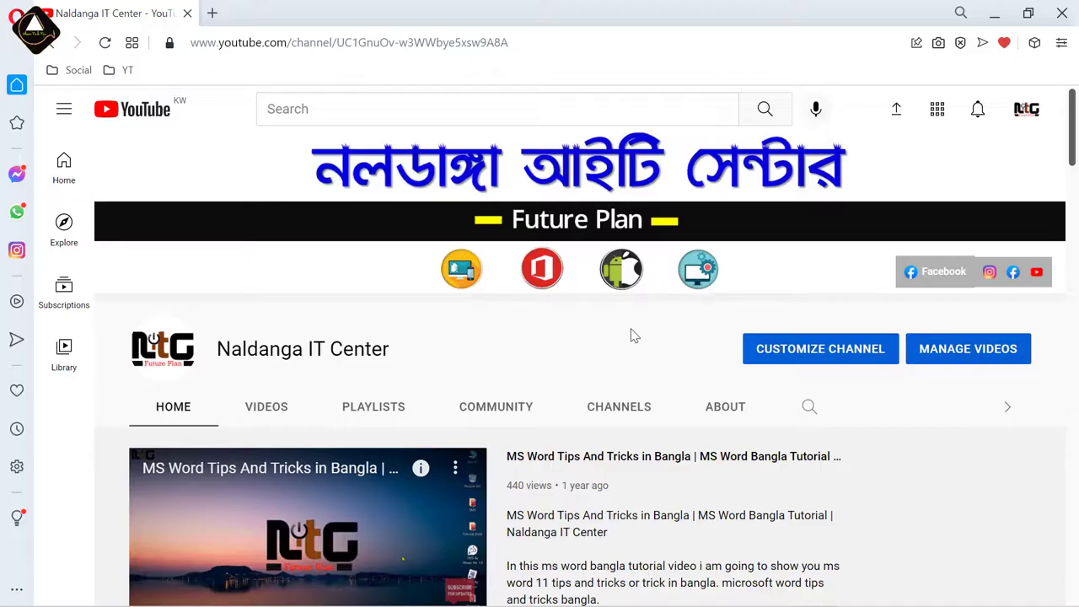
Open Opera's full browser settings by way of Easy setup
click(1061, 43)
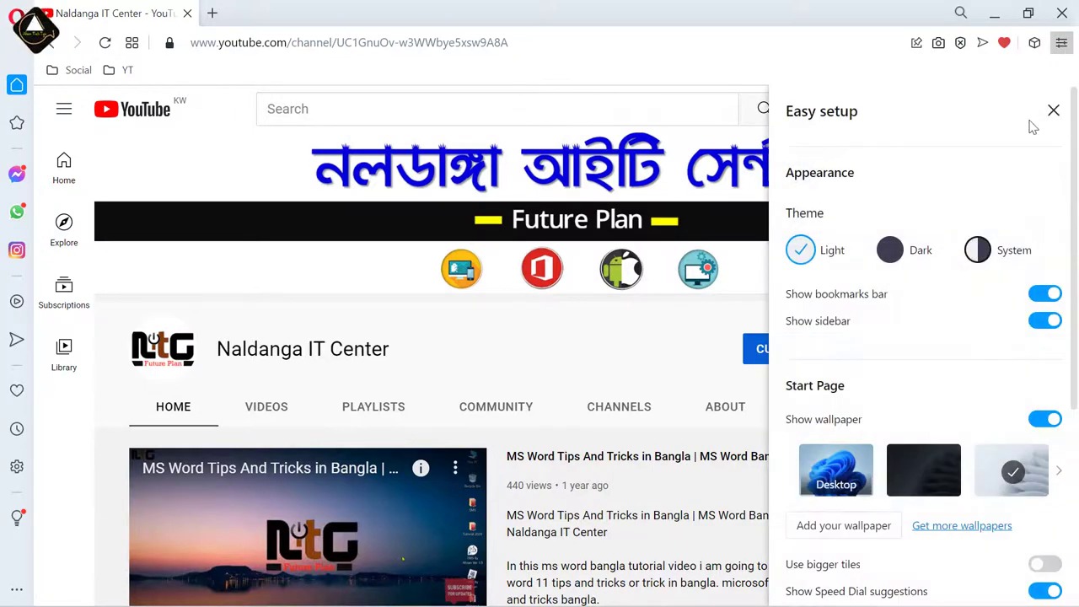
scroll(889, 409, down, 4)
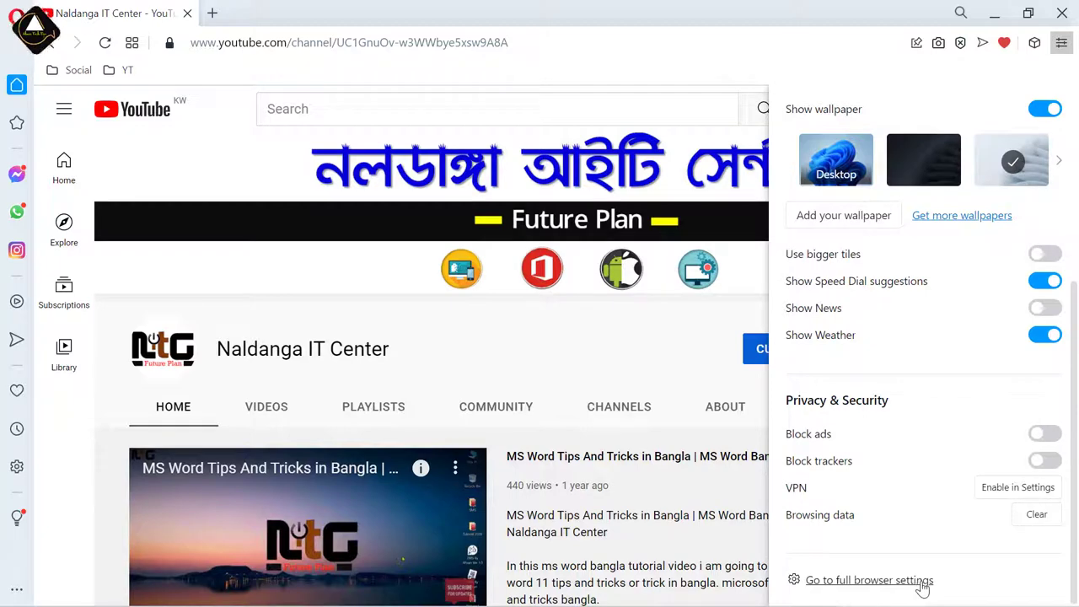
click(869, 580)
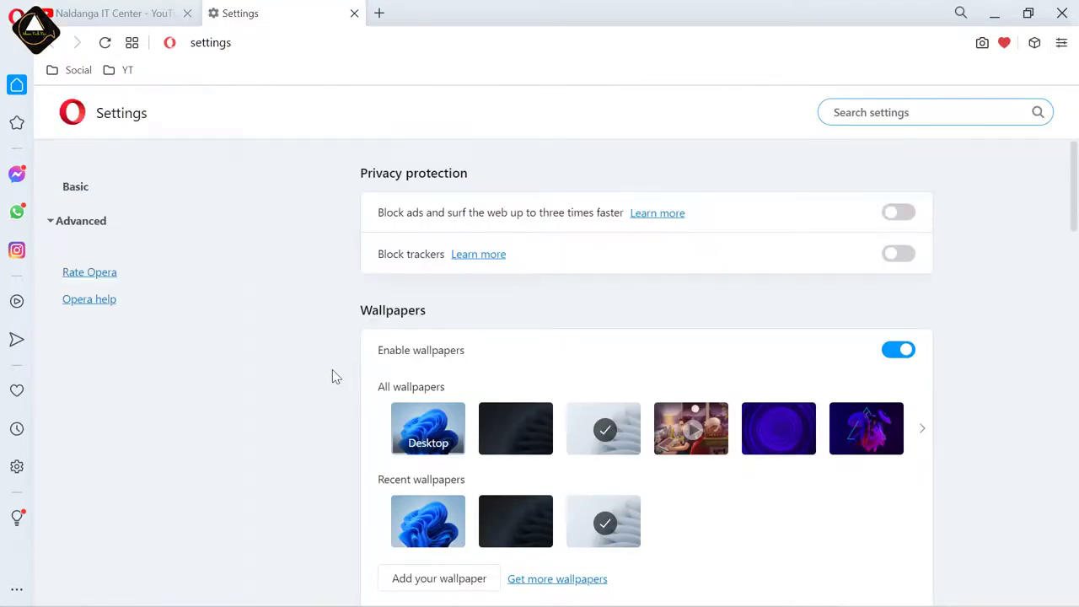
Open the list of all stored cookies through Cookies and other site data in the Privacy and security section
scroll(332, 369, down, 5)
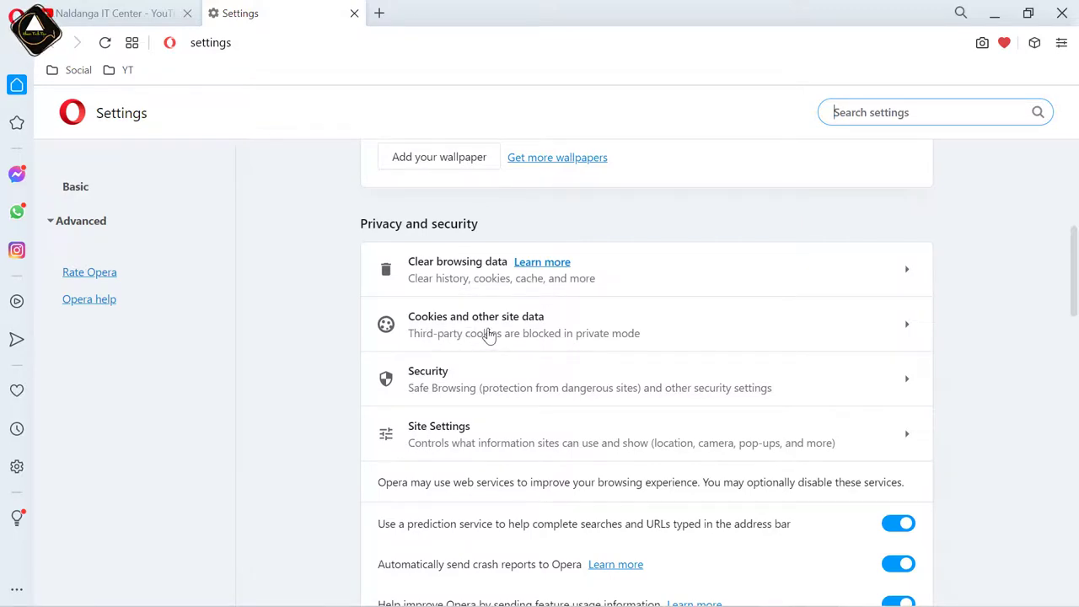
click(537, 329)
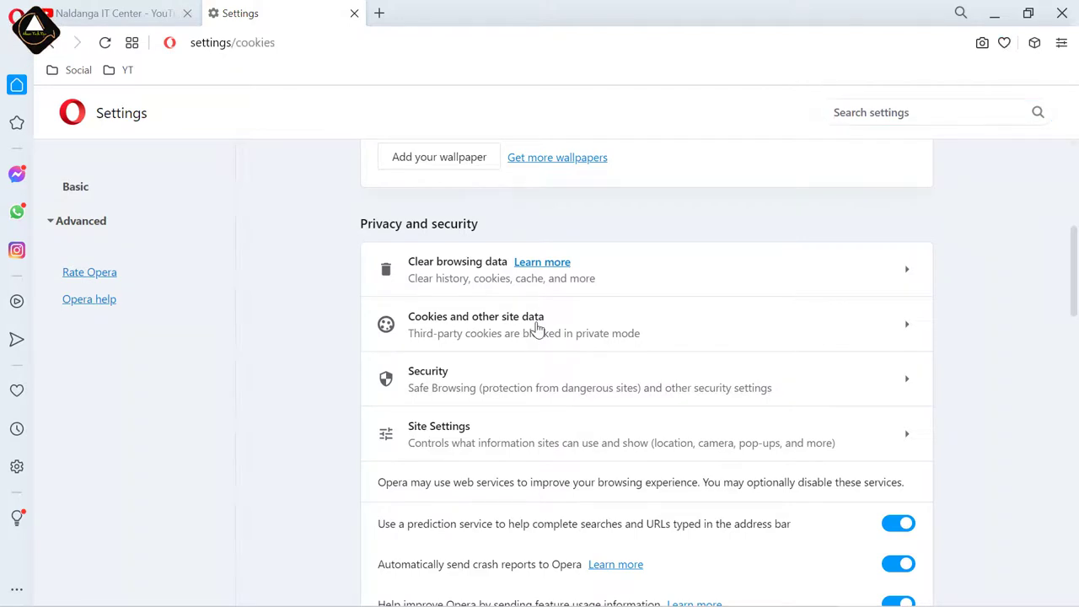
scroll(537, 328, down, 5)
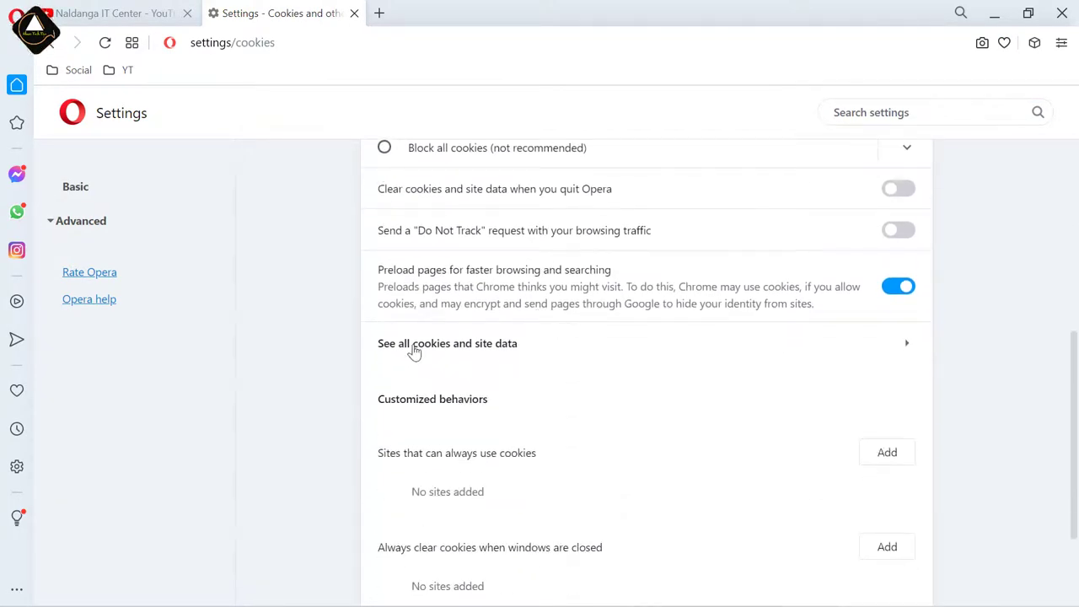
click(525, 348)
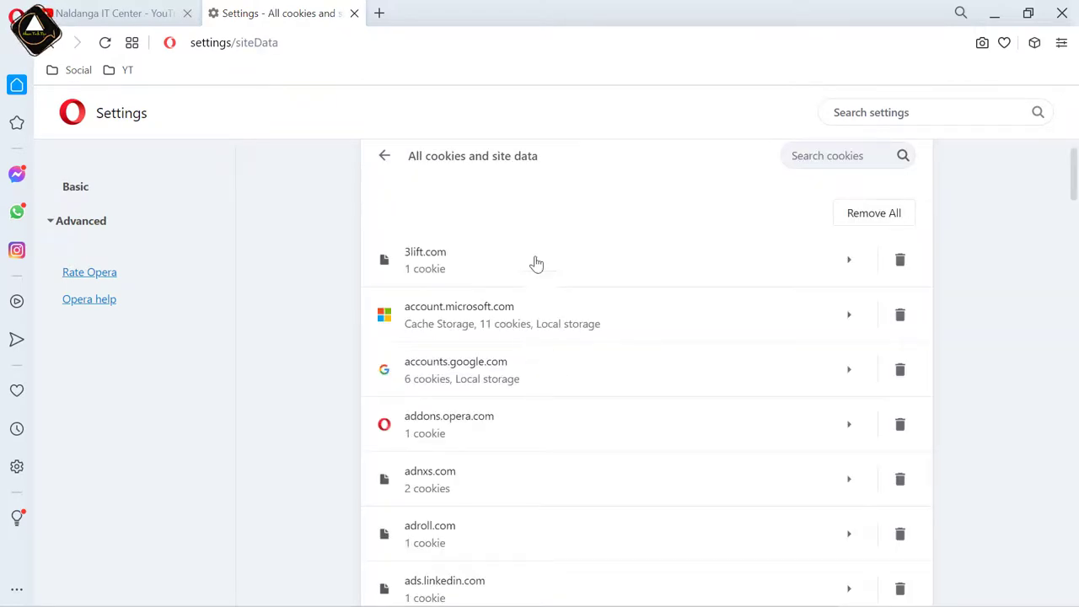